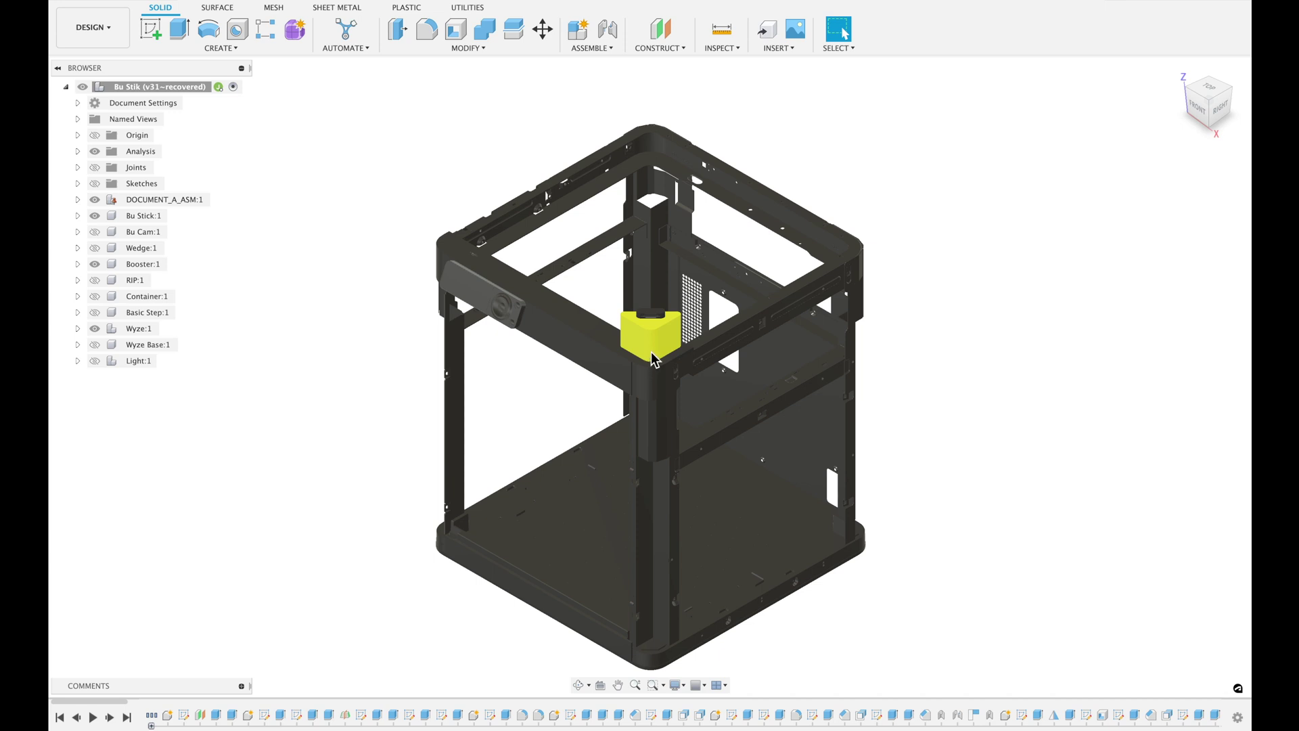
Step: Show the Bu Stick component seated in the oblong slot at the printer frame's corner
scroll(653, 359, up, 5)
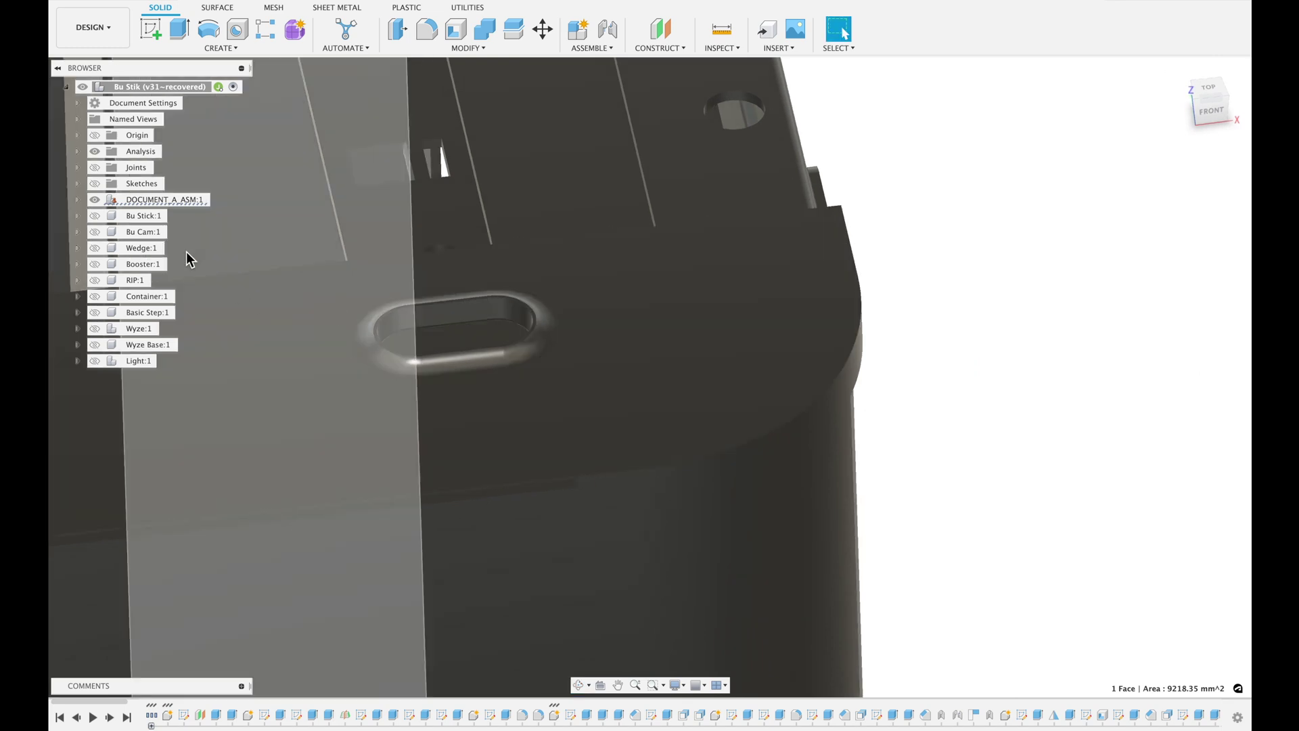
click(99, 213)
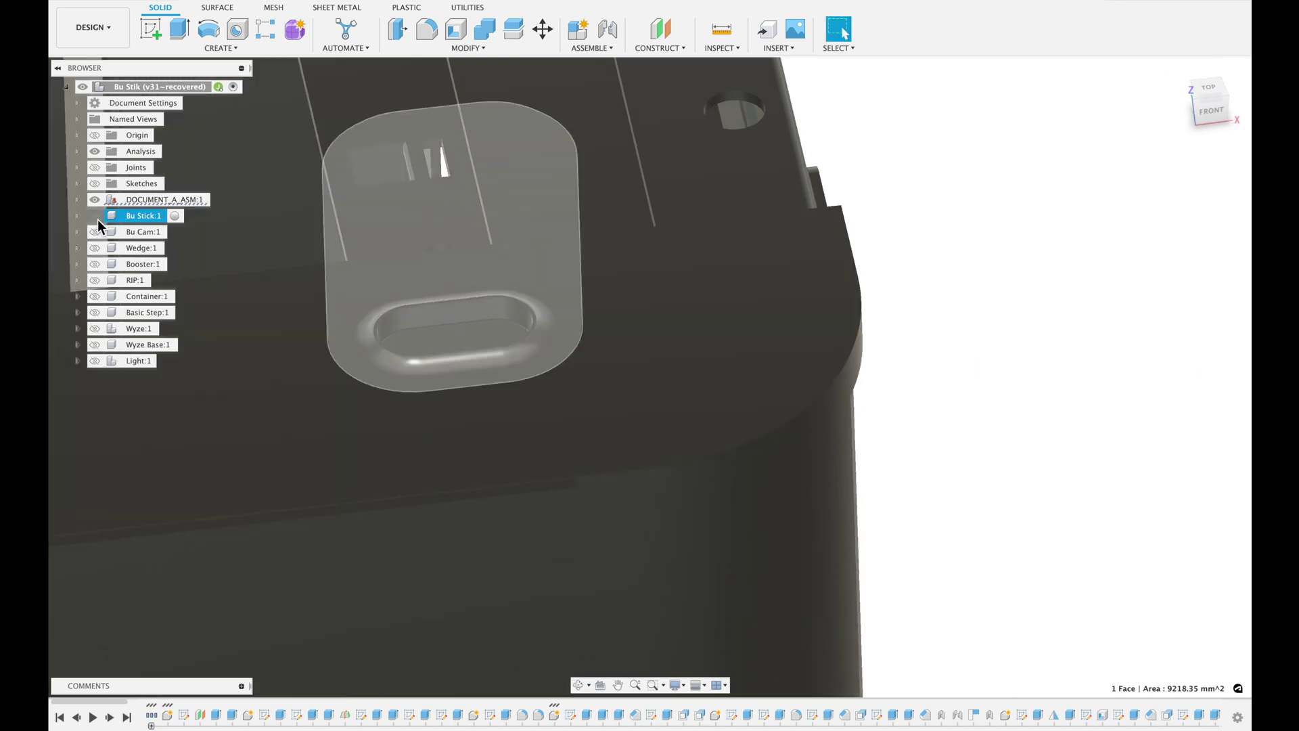
click(95, 216)
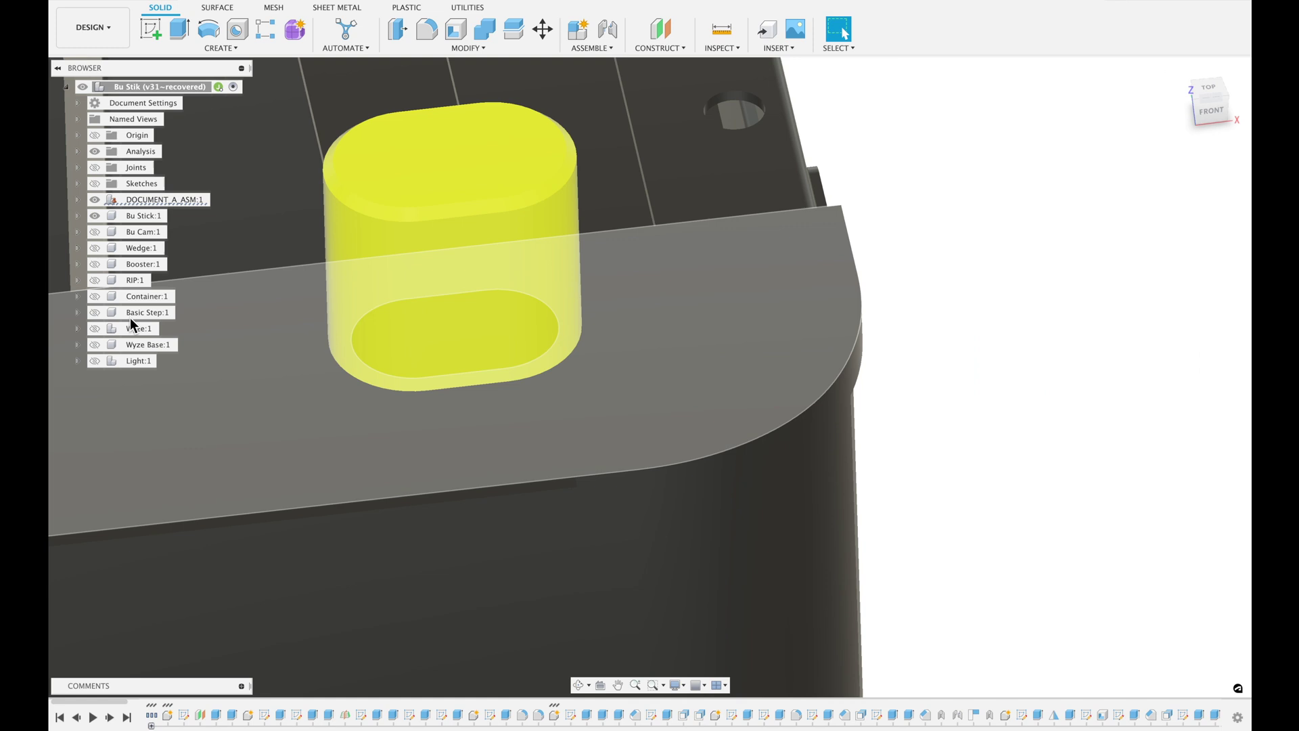
click(99, 282)
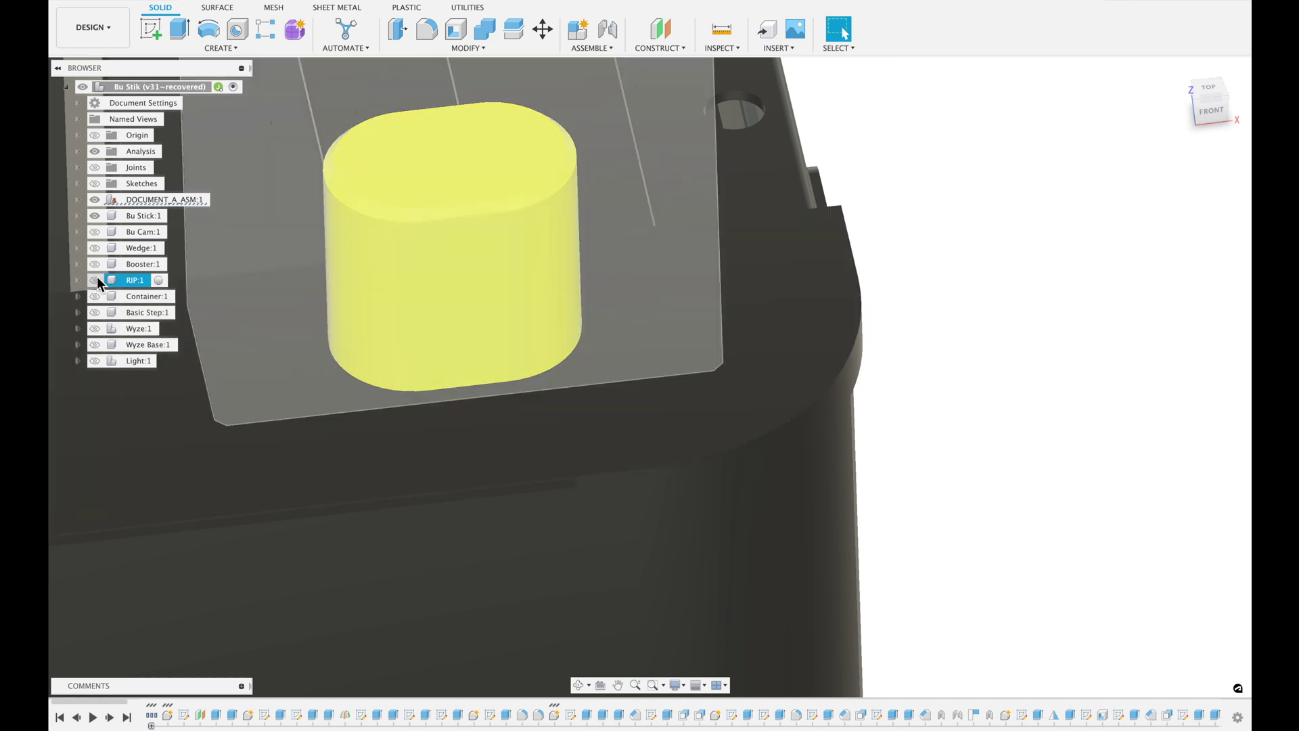
key(Escape)
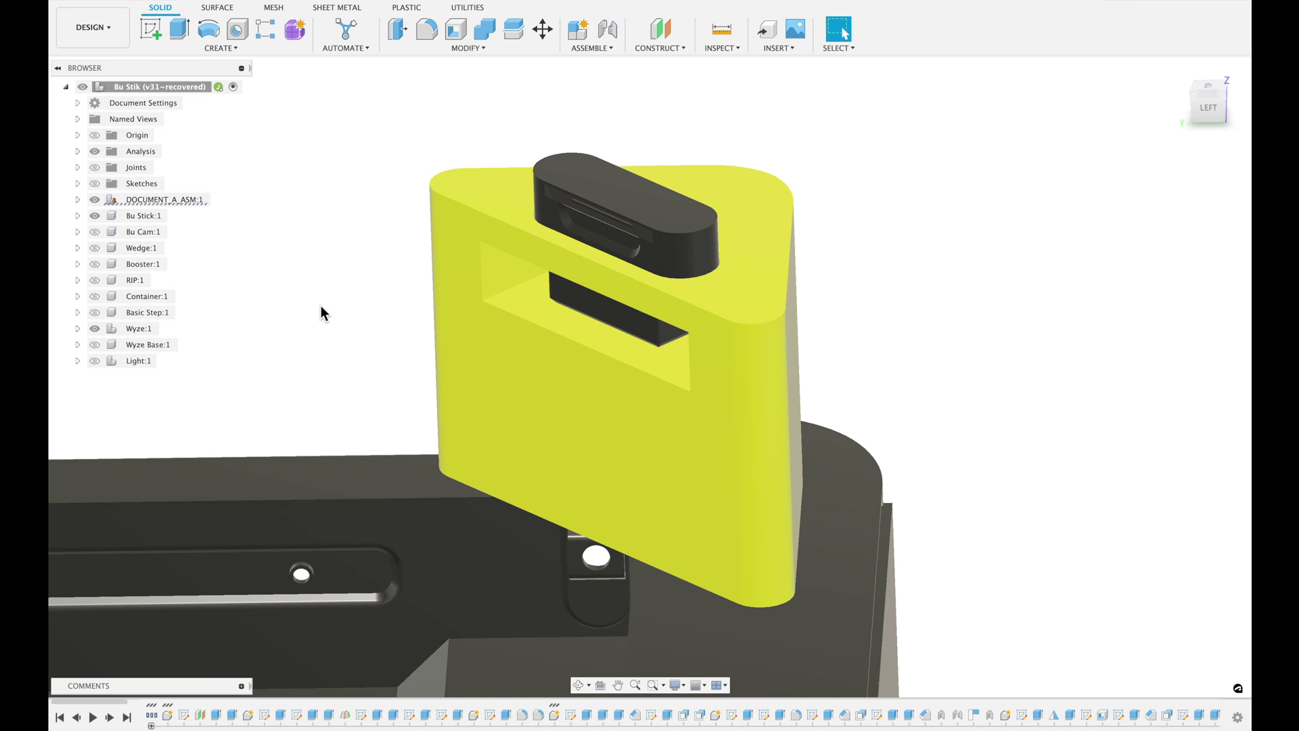
Step: Show the Wyze Base component and examine how it fits into the opening of the yellow Wyze camera mount
click(95, 344)
scroll(377, 223, up, 5)
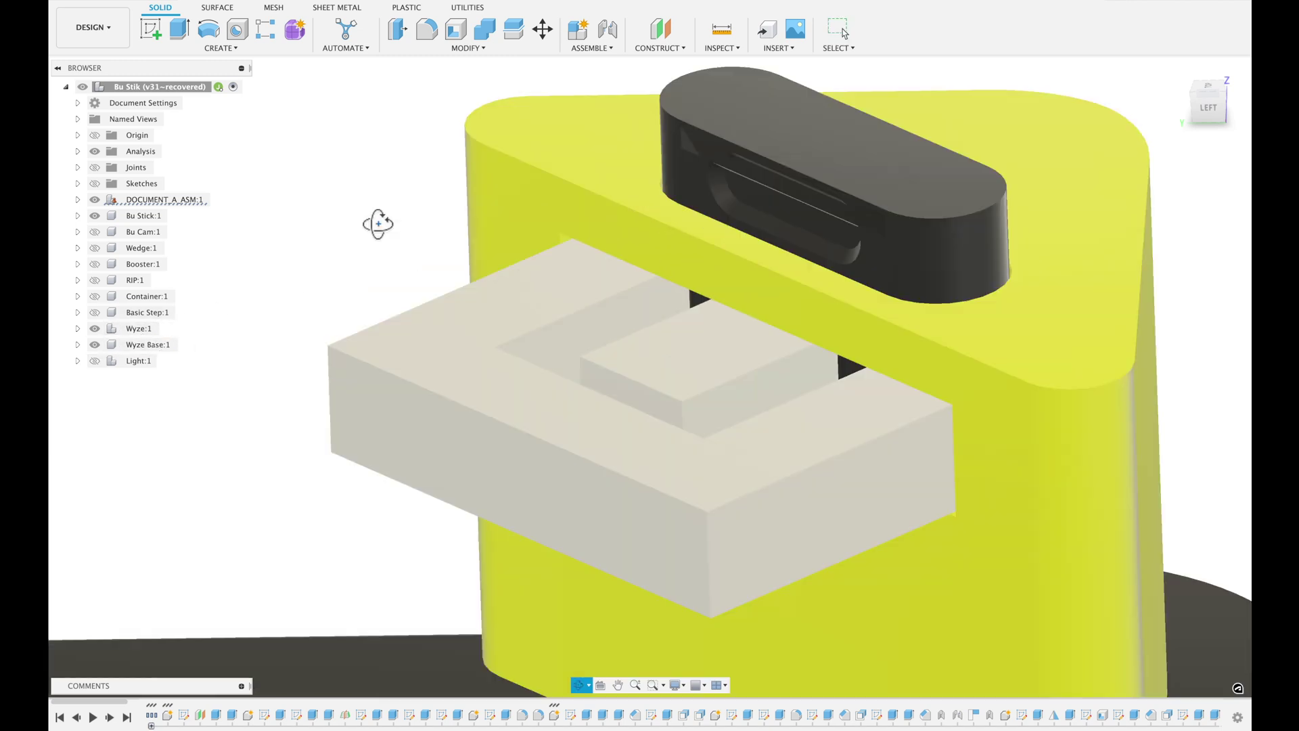
shift+middle_drag(376, 223, 368, 244)
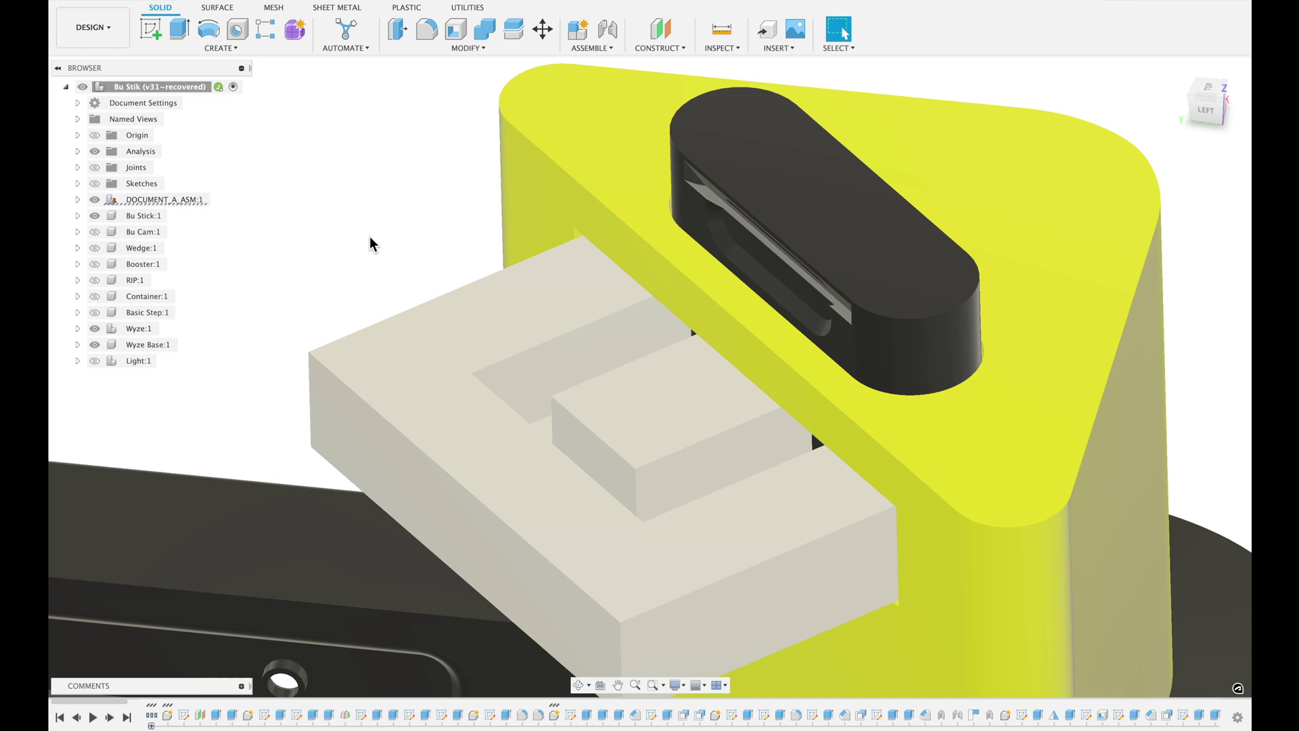
scroll(371, 244, down, 3)
shift+middle_drag(371, 244, 368, 230)
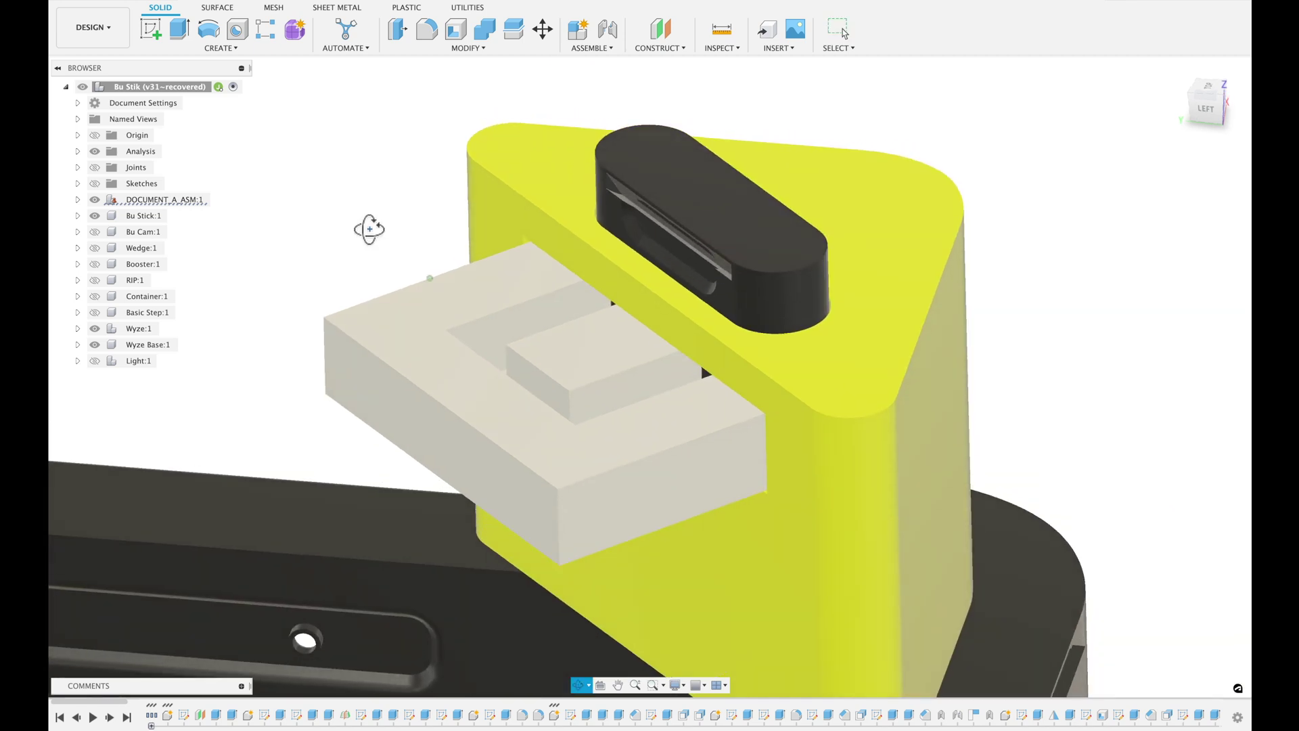
scroll(453, 317, up, 3)
scroll(703, 384, down, 3)
Step: Examine the Light mount's two knobs, yellow lugs and central bracket from several angles
scroll(774, 262, up, 5)
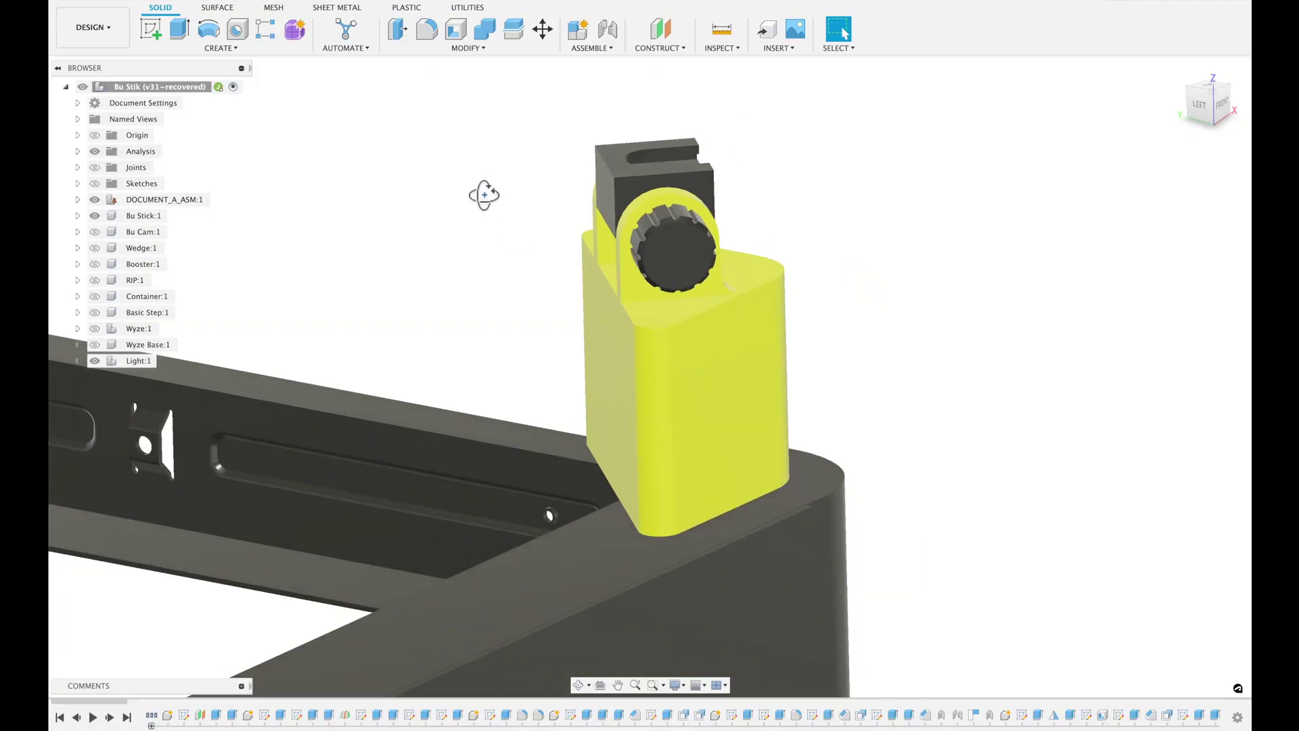
drag(503, 205, 551, 185)
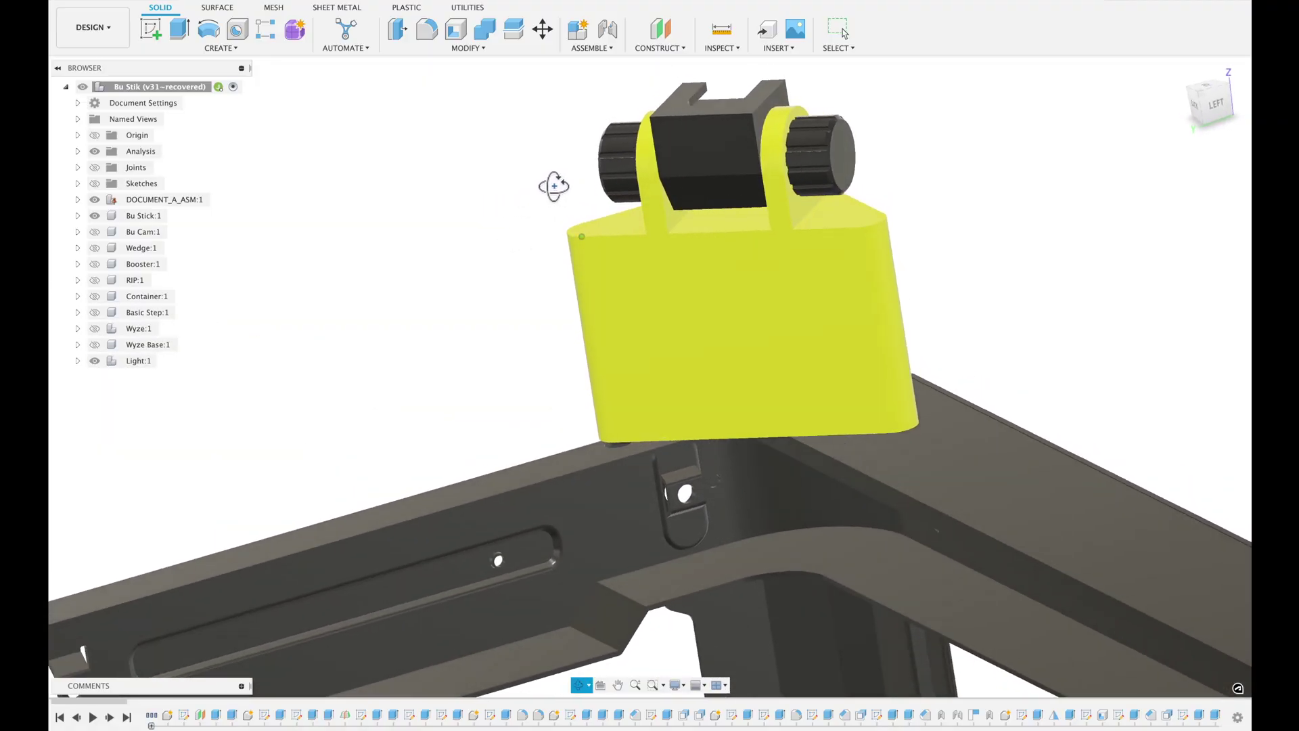
key(Escape)
scroll(904, 263, up, 5)
scroll(903, 263, up, 5)
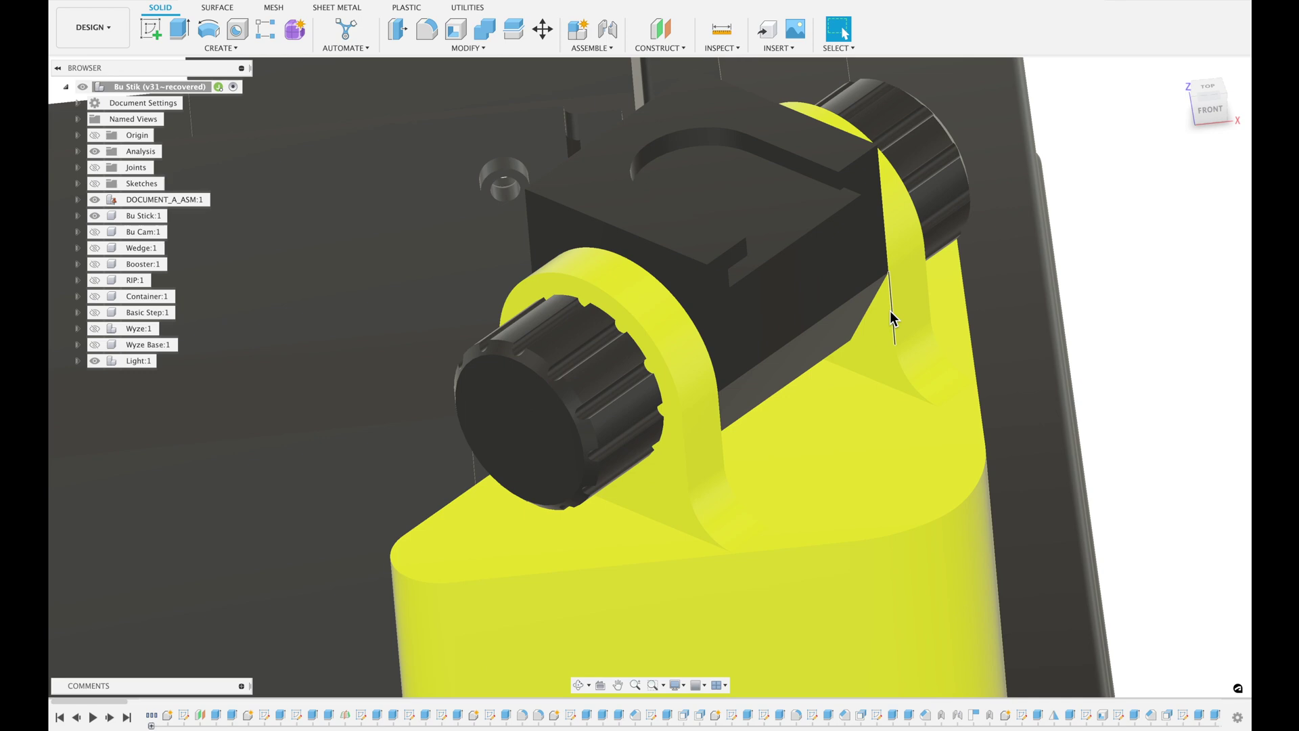
shift+middle_drag(890, 310, 879, 308)
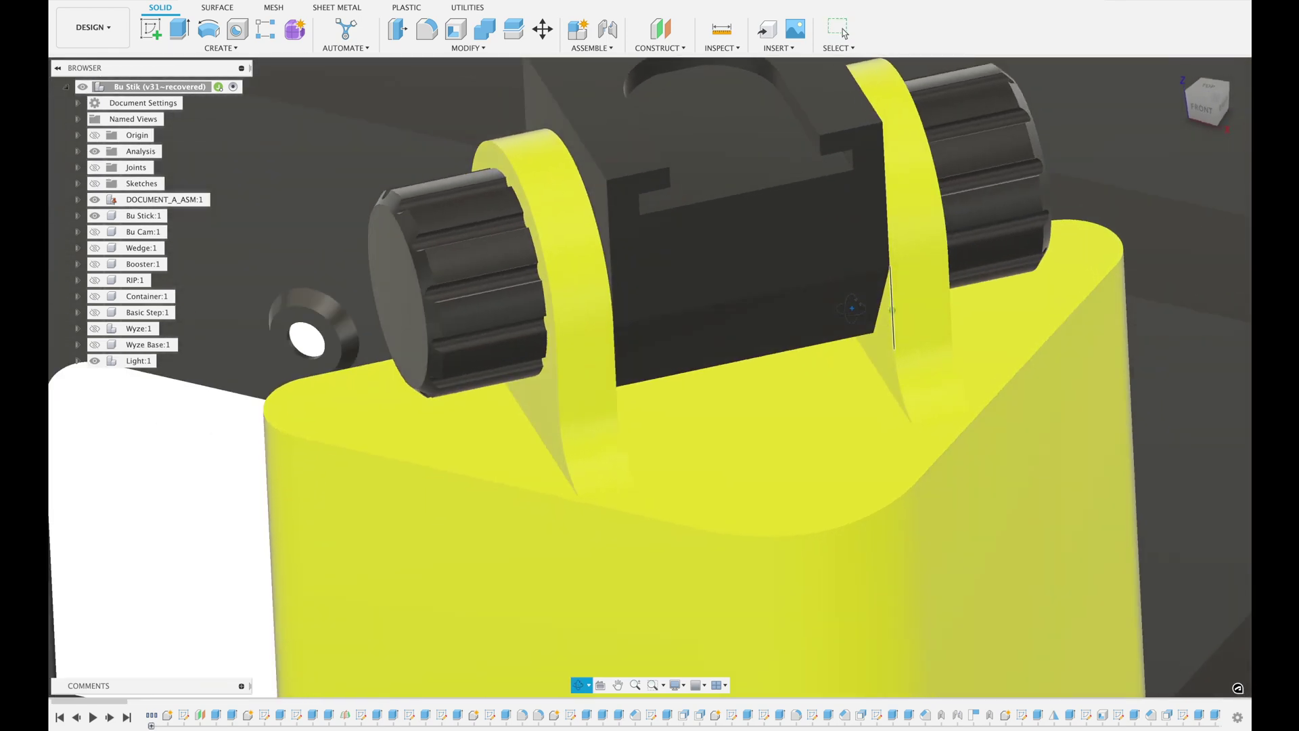
shift+middle_drag(886, 284, 882, 257)
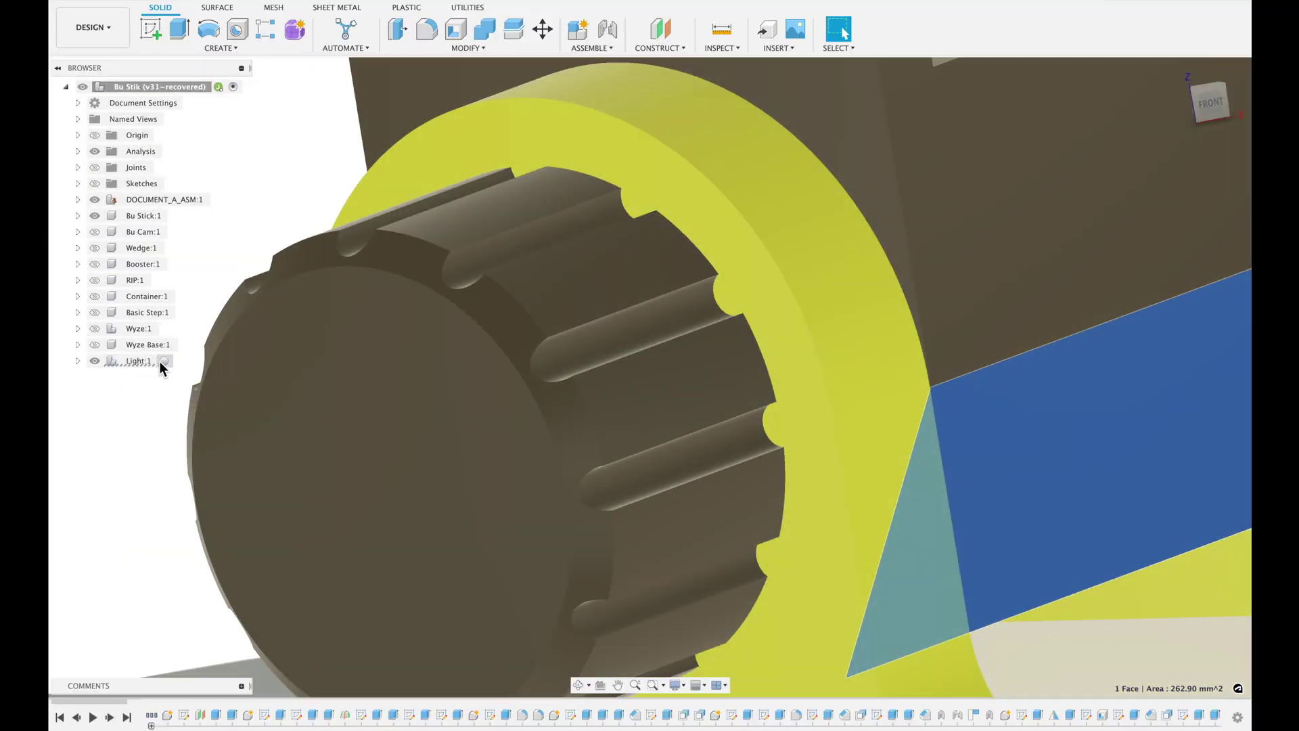
Step: Activate the Light component and roll its timeline forward past the circular pattern of the knob's notches
double_click(148, 361)
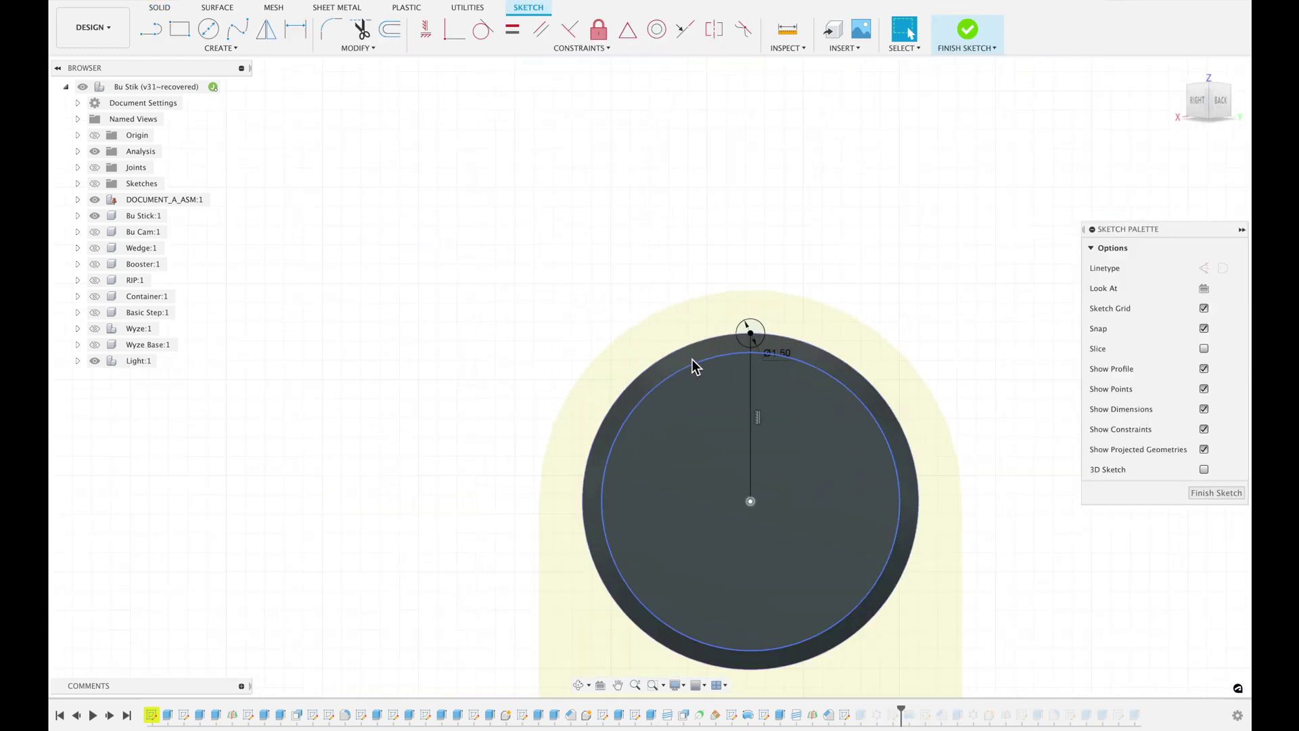
scroll(765, 316, up, 5)
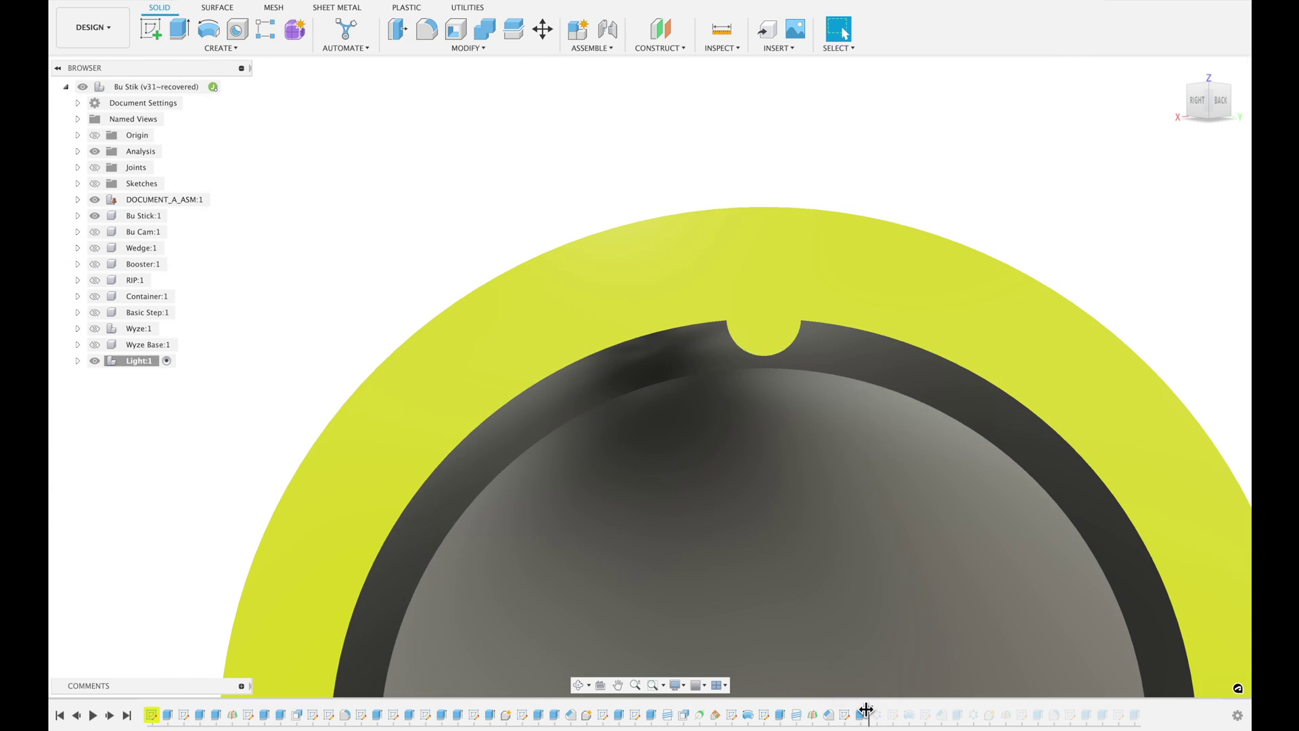
drag(875, 709, 885, 710)
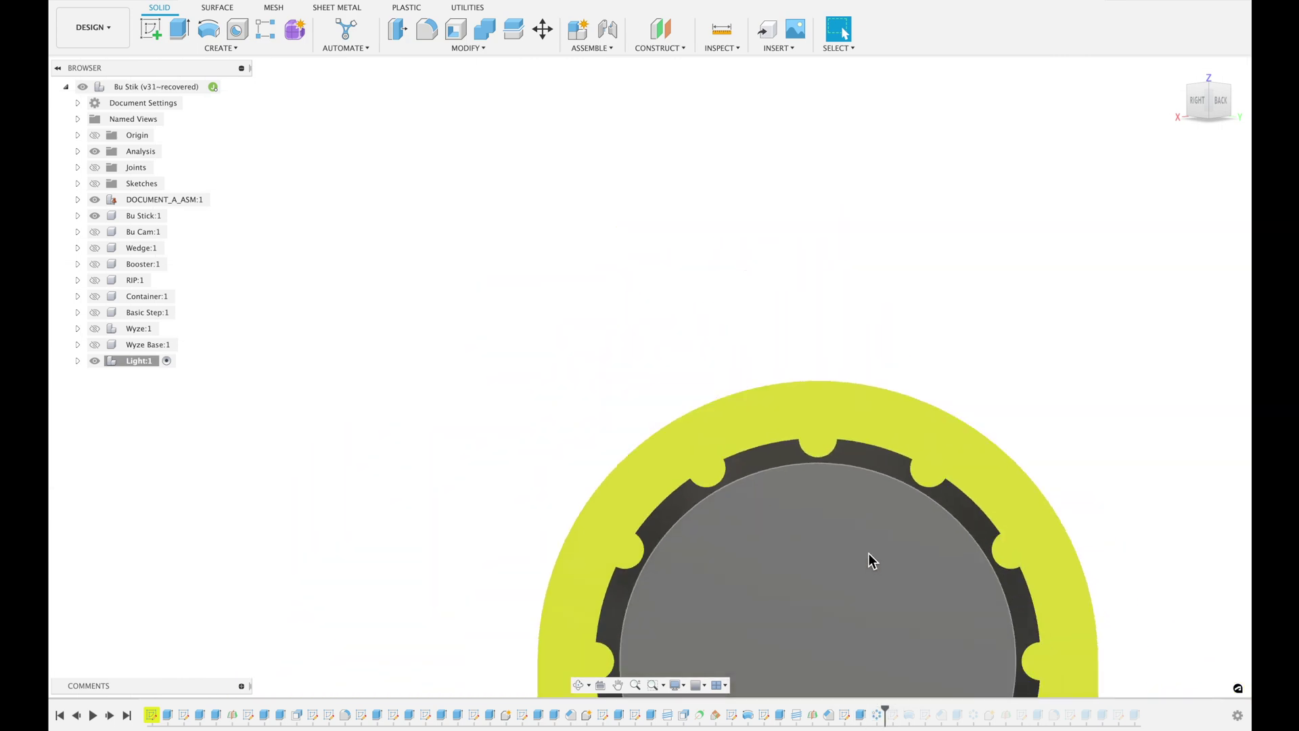
scroll(872, 562, down, 3)
scroll(862, 351, down, 2)
Step: Examine the threaded bolt, the hex nut and its hexagonal recess in the Light mount's lugs
scroll(566, 154, up, 6)
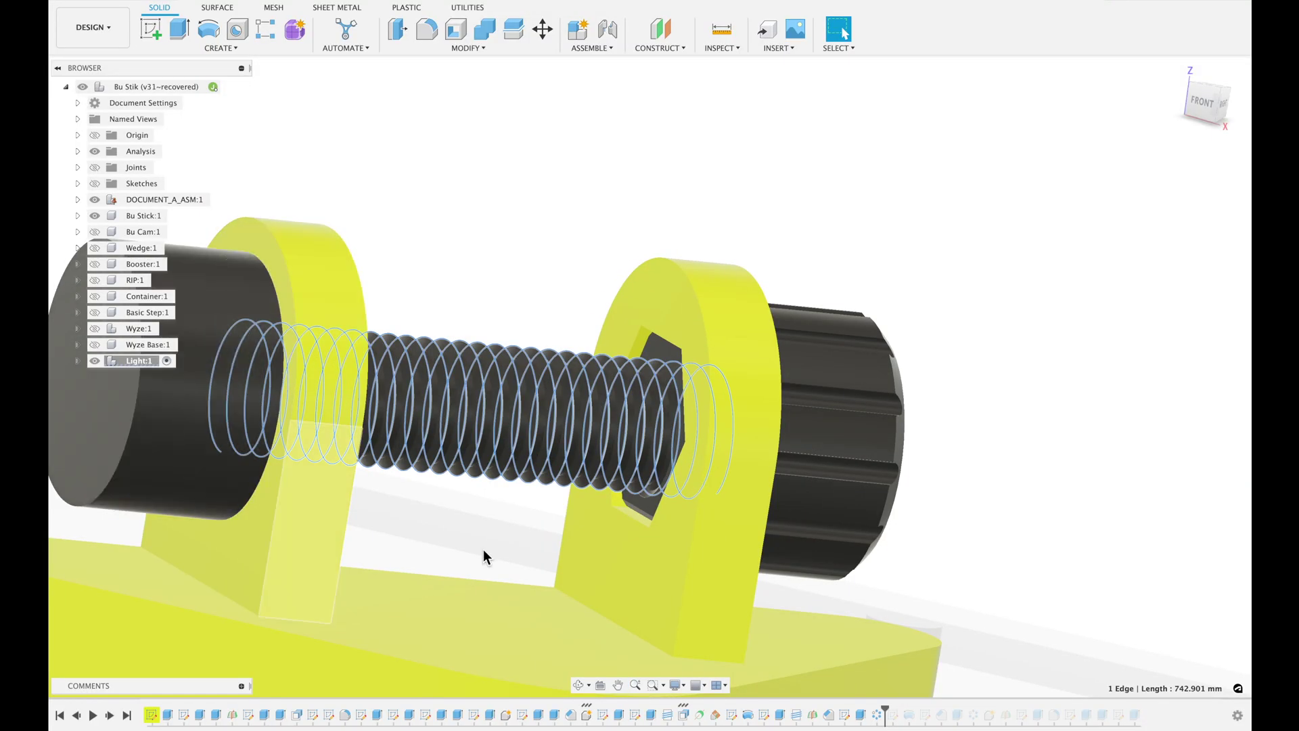
shift+middle_drag(541, 257, 473, 339)
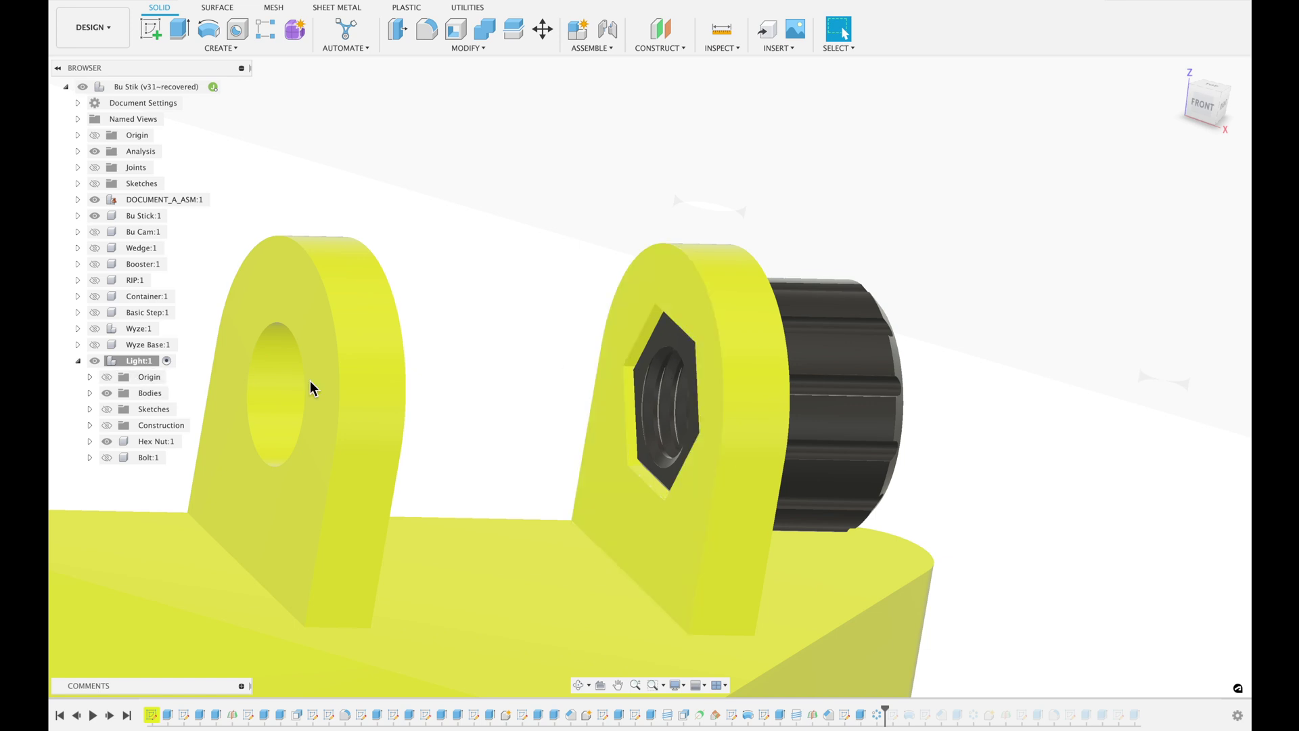
scroll(729, 364, up, 10)
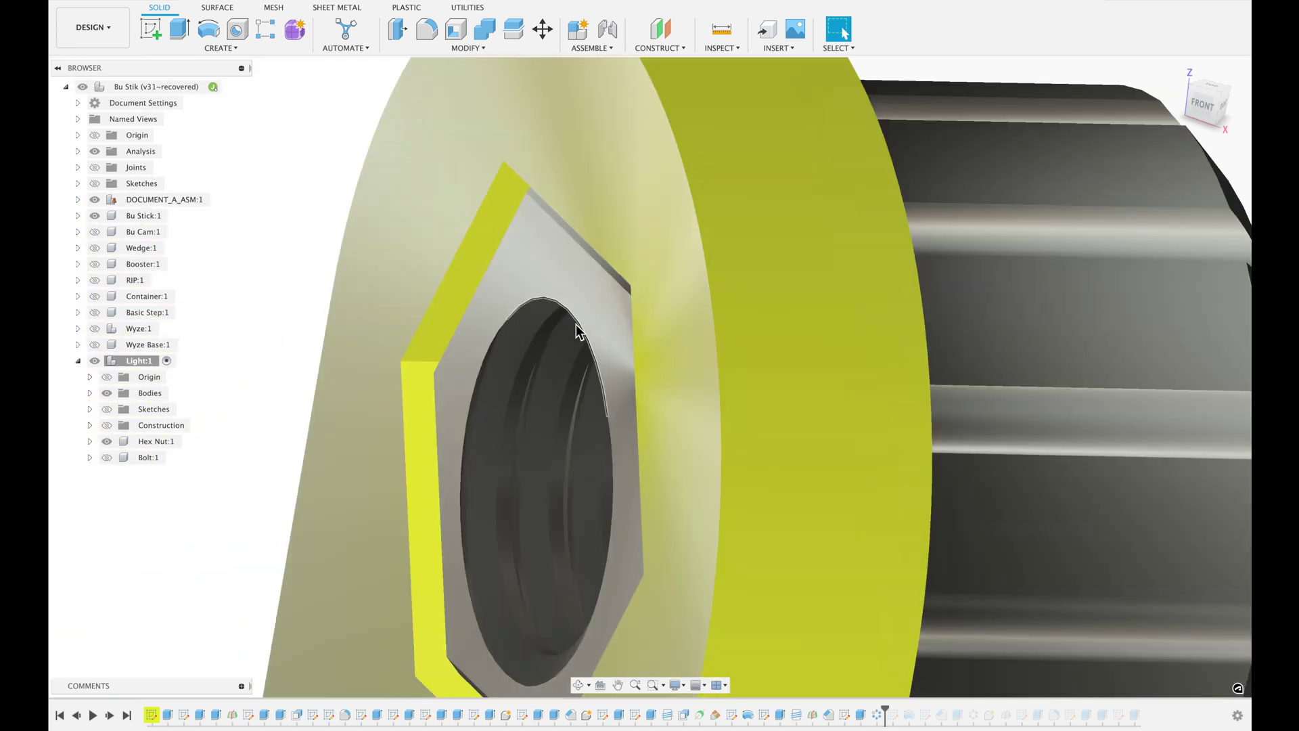
shift+middle_drag(579, 332, 653, 244)
scroll(602, 317, down, 5)
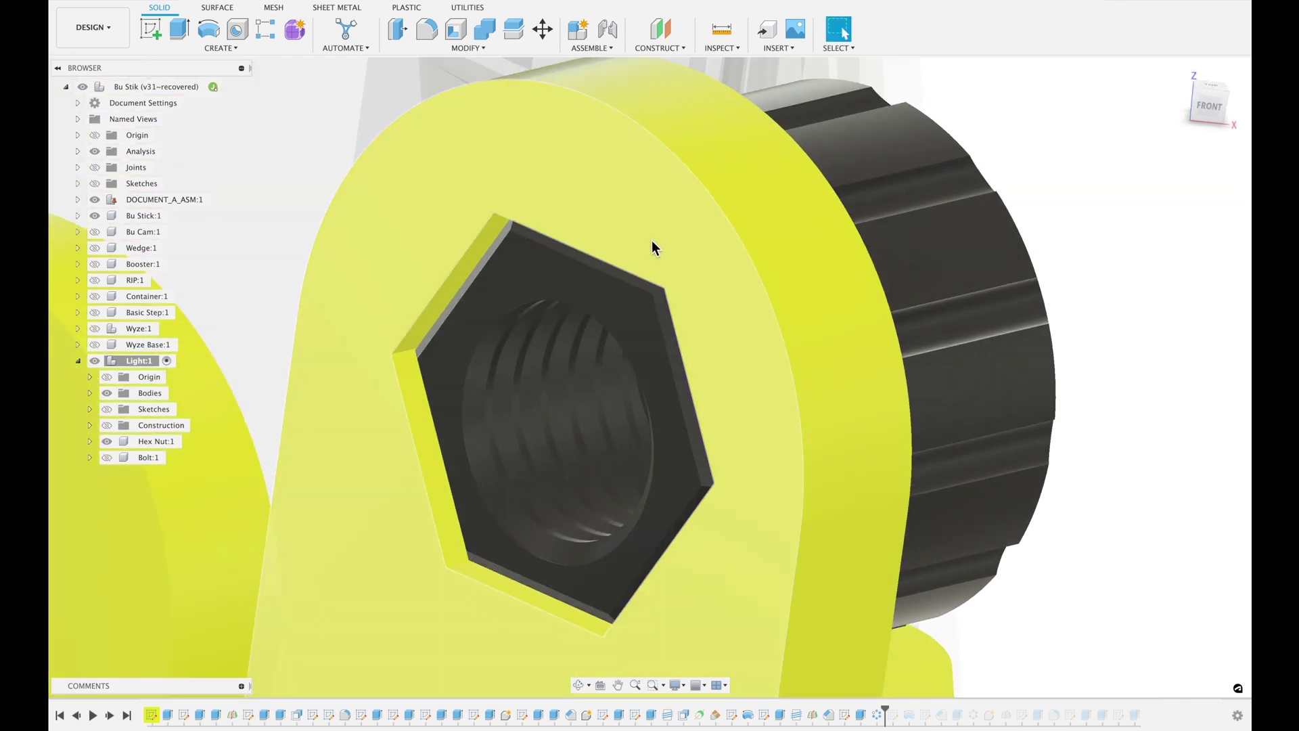
click(660, 219)
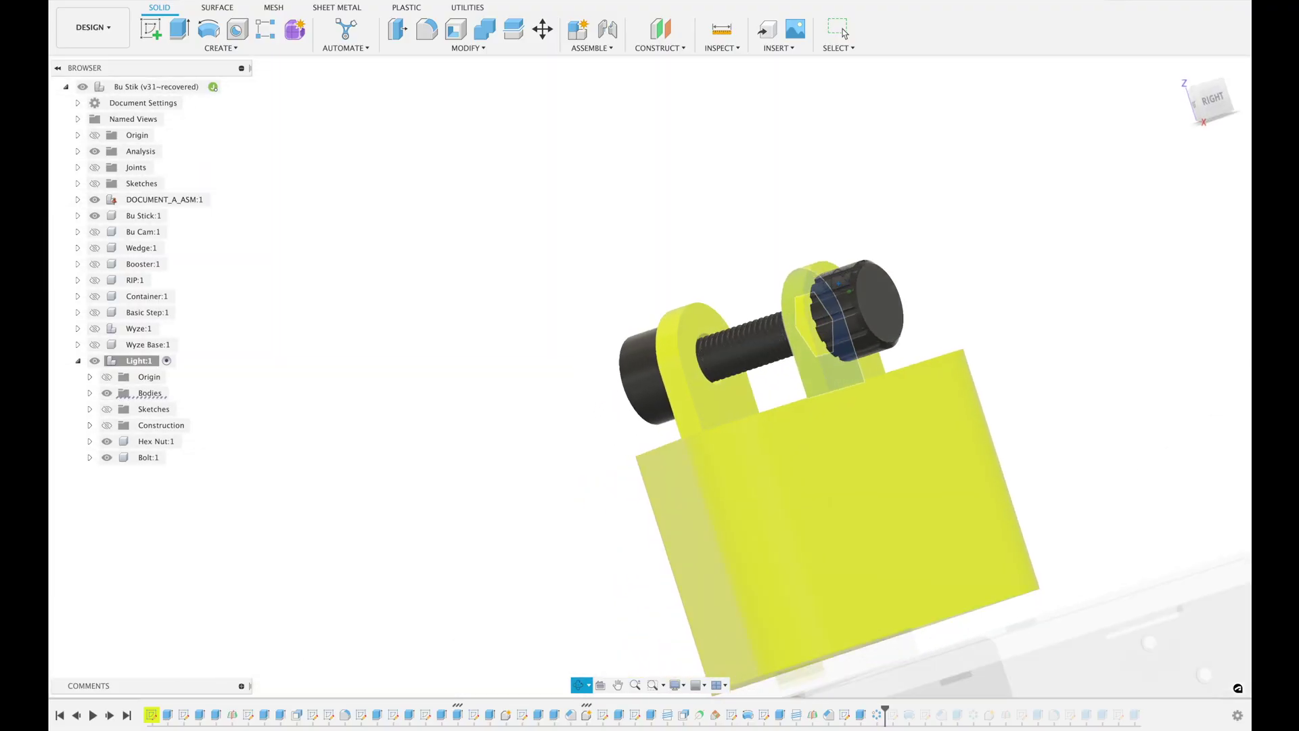
scroll(873, 277, up, 10)
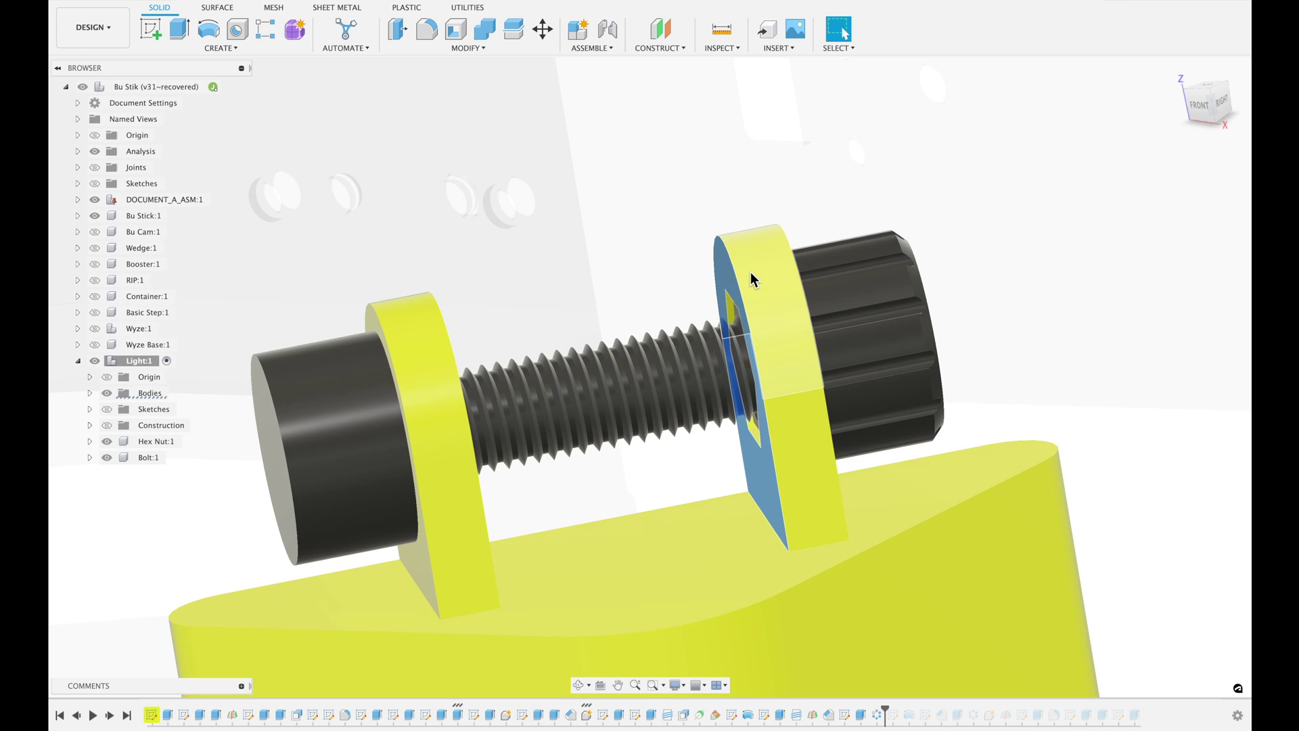
scroll(795, 299, down, 10)
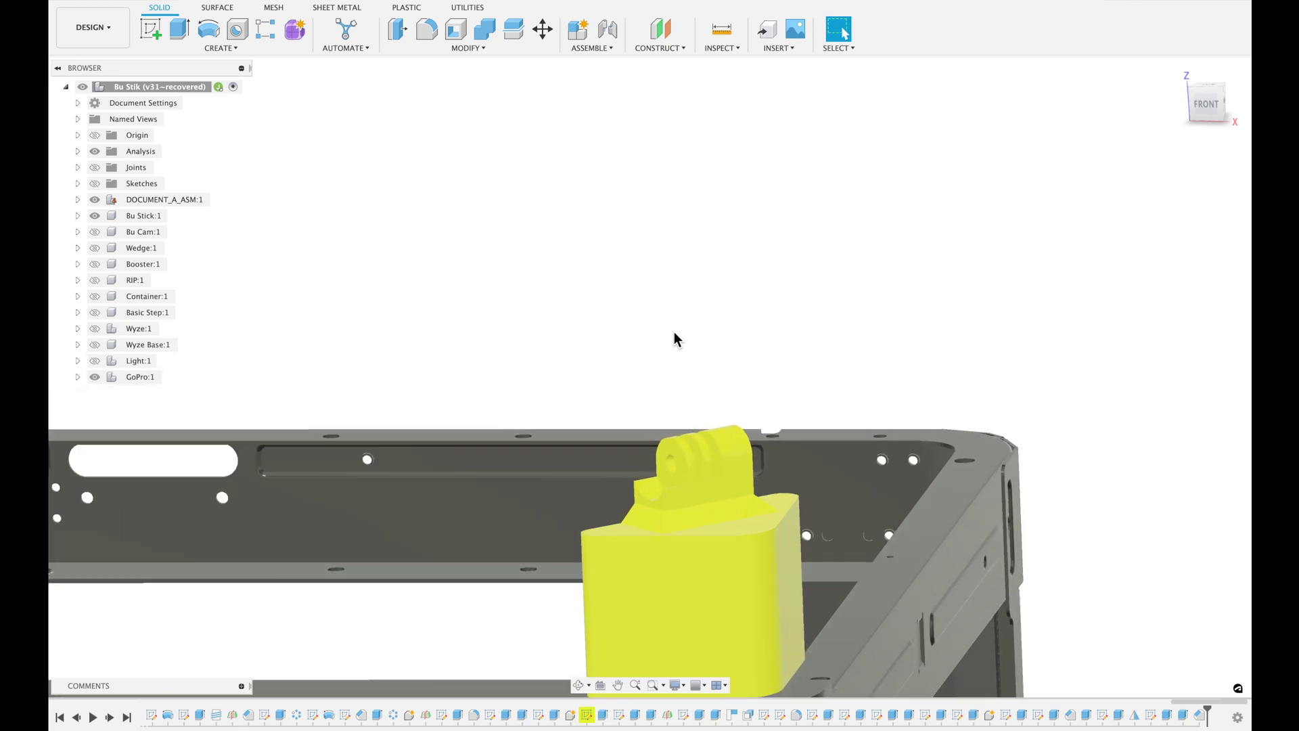
Step: Examine the GoPro mount's slotted prongs, through hole and curved recess on the base block
scroll(803, 319, up, 10)
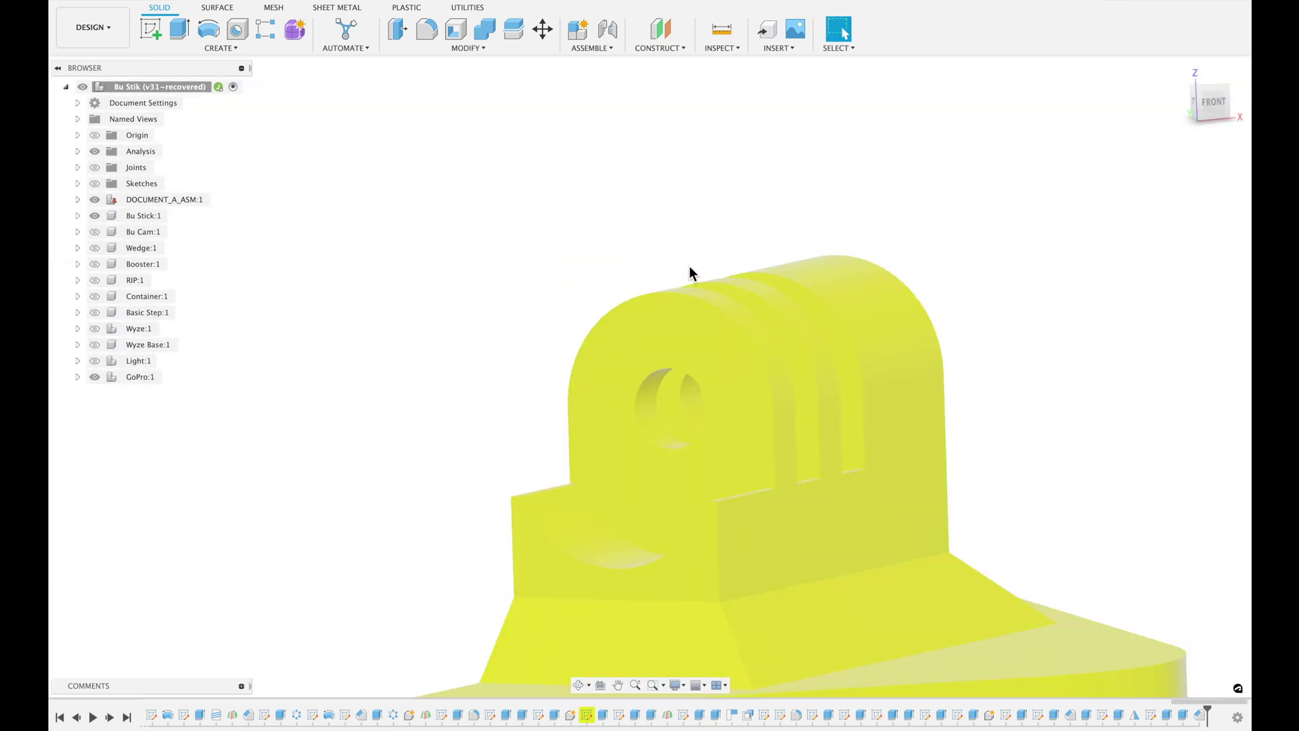
shift+middle_drag(690, 269, 701, 306)
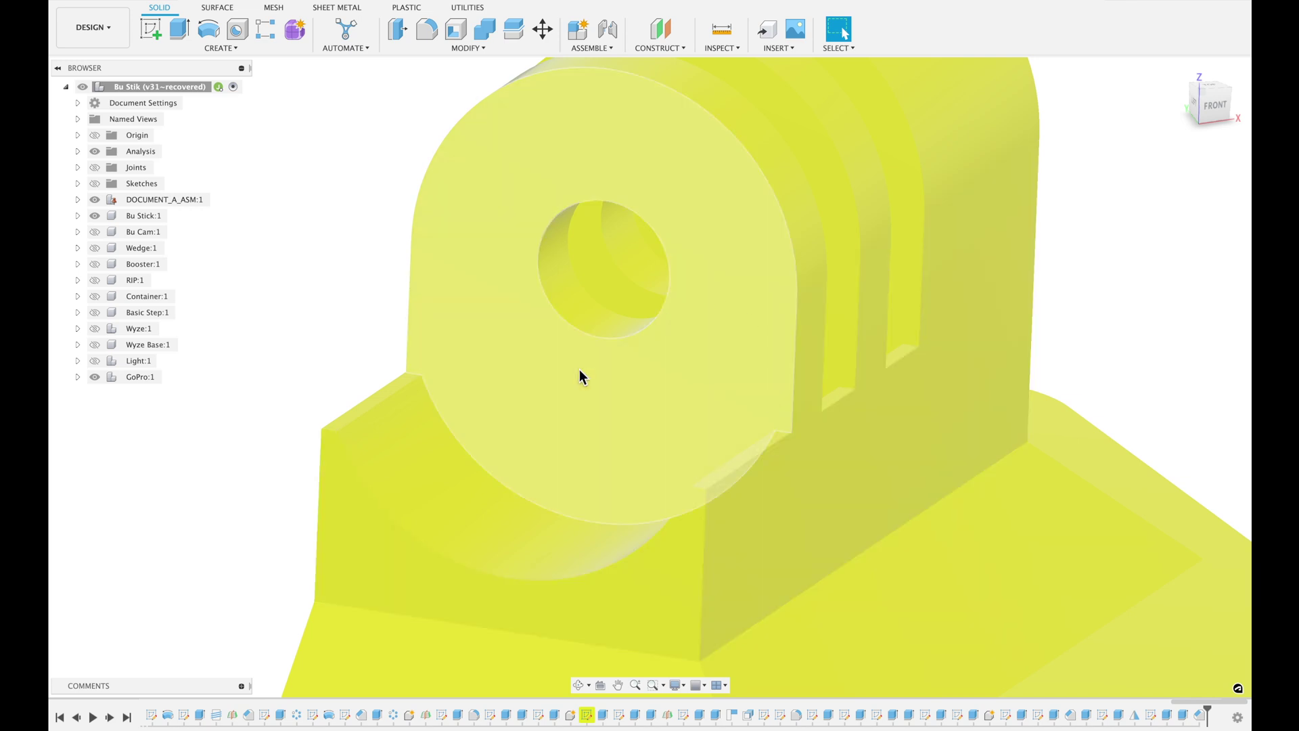
scroll(736, 428, down, 3)
shift+middle_drag(687, 469, 749, 406)
scroll(739, 477, up, 3)
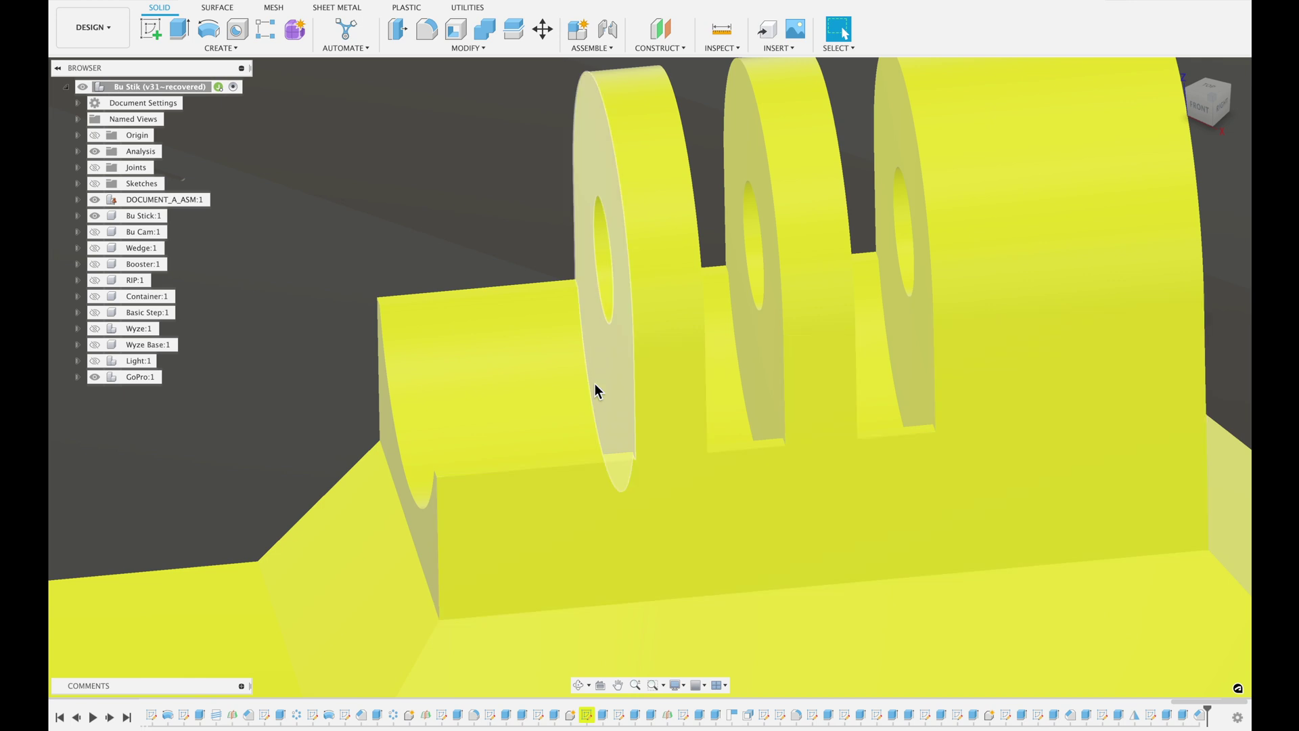
scroll(594, 392, up, 3)
shift+middle_drag(594, 383, 566, 295)
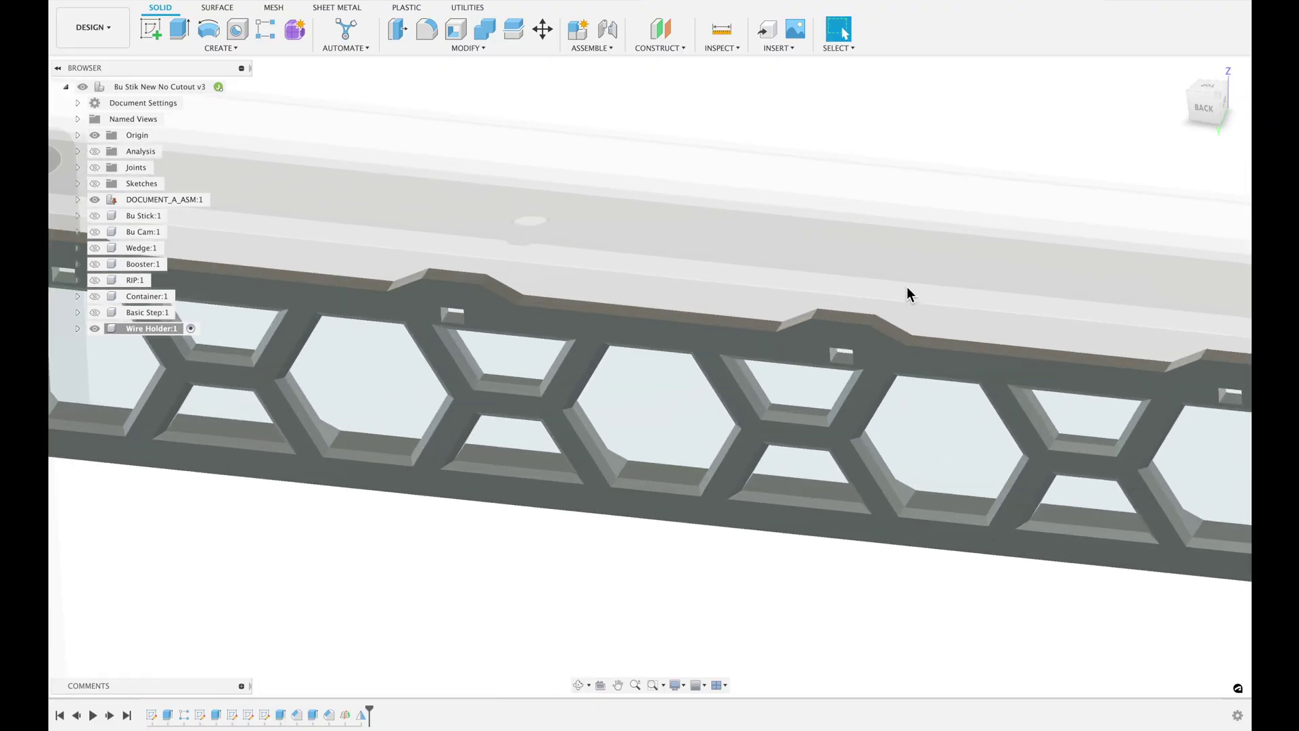
Step: Examine the Wire Holder's honeycomb panel along its whole length against the printer frame
scroll(1073, 377, down, 5)
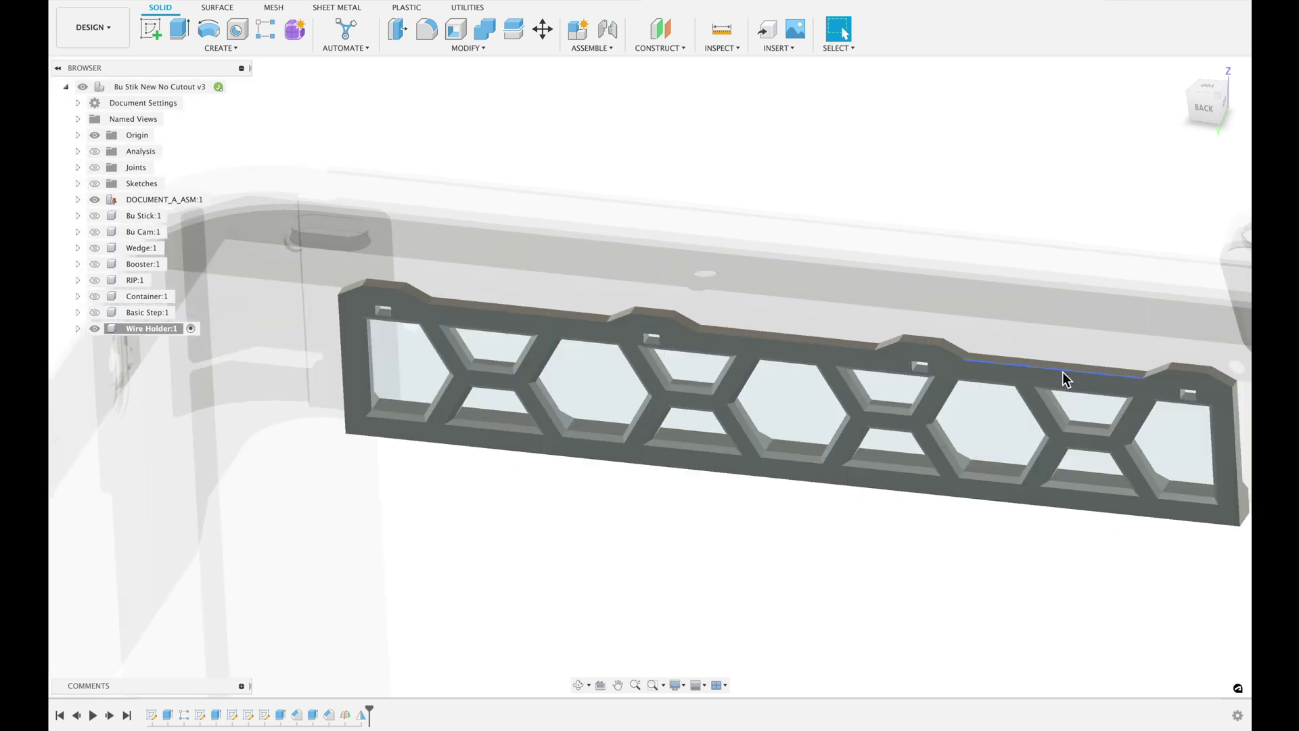
scroll(1063, 371, up, 2)
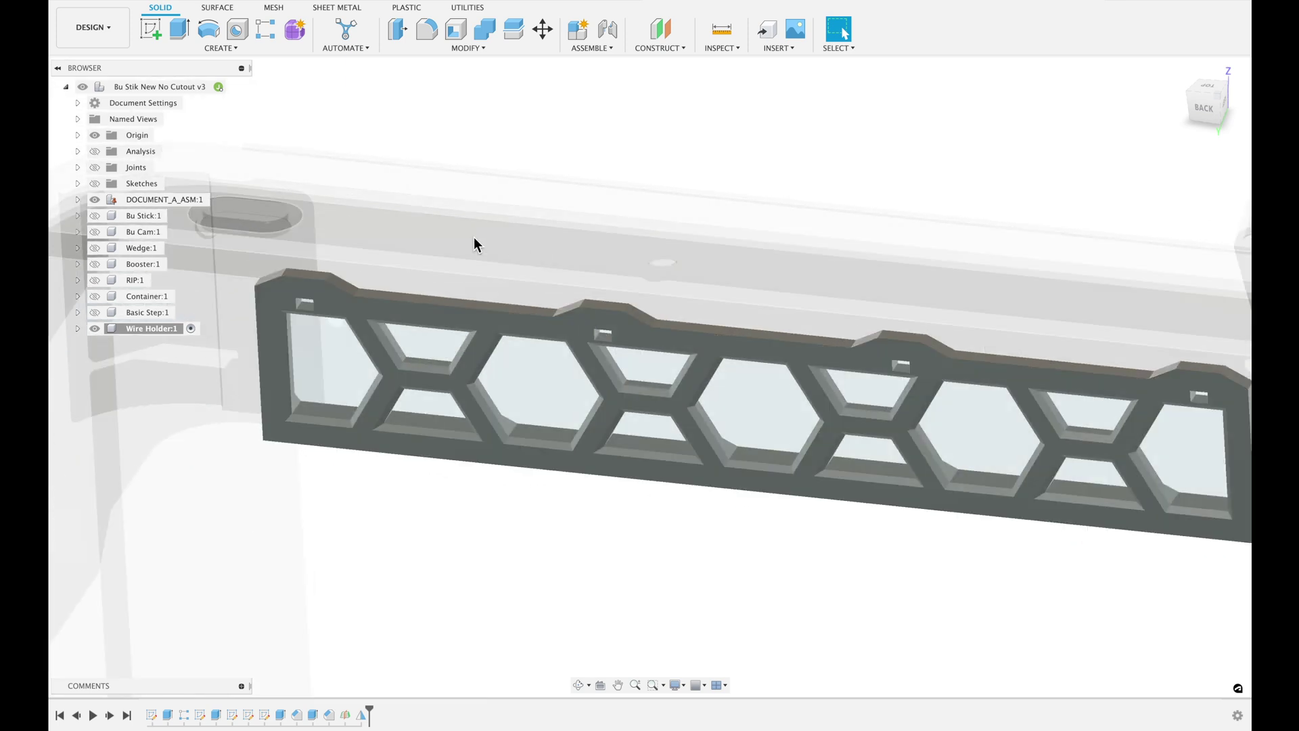